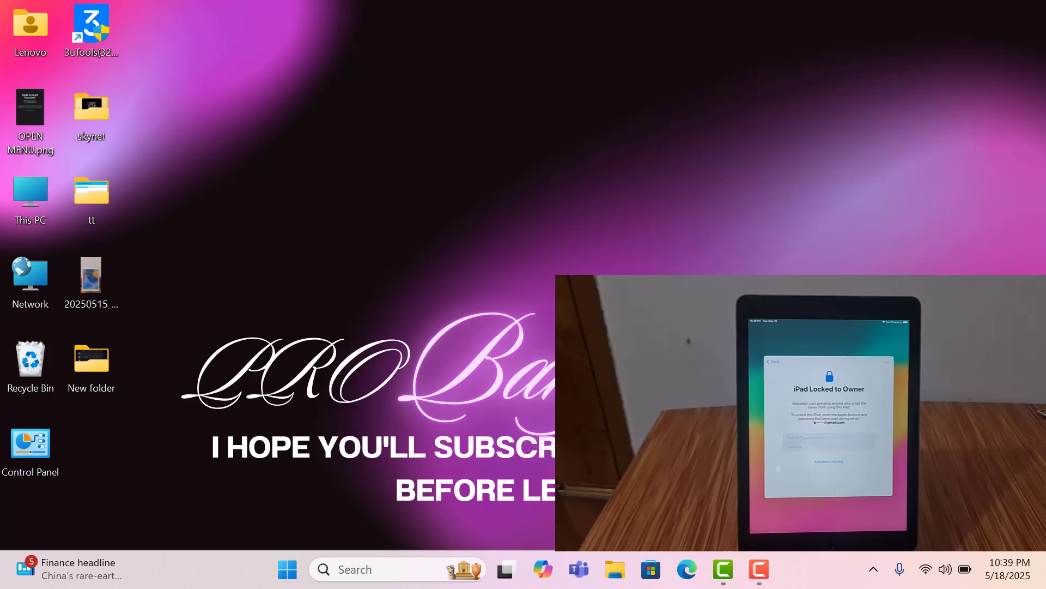
Launch 3uTools from its desktop shortcut to read the connected iPad's details
{"action": "left_click", "coordinate": [100, 21]}
{"action": "double_click", "coordinate": [101, 20]}
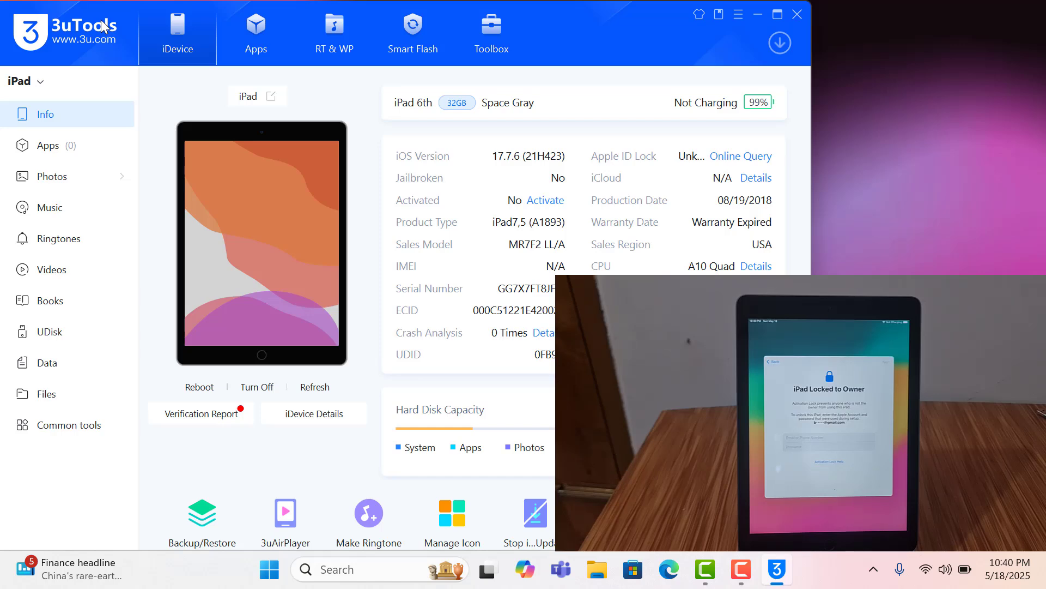
Minimize 3uTools and try launching Skynettool Ultra Jailbreak Tool from the skynet folder
{"action": "left_click", "coordinate": [757, 14]}
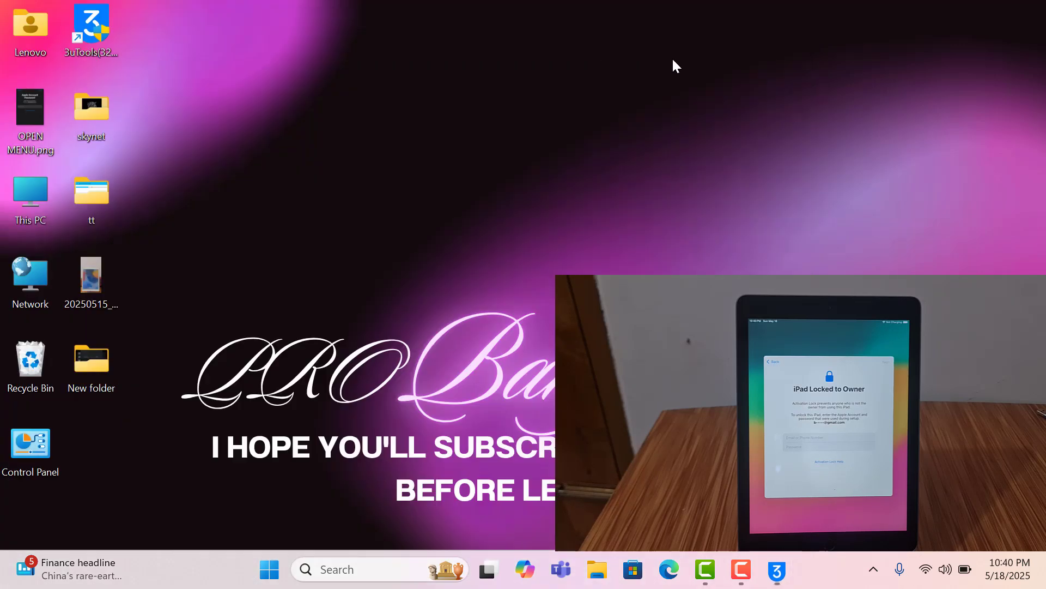
{"action": "double_click", "coordinate": [103, 112]}
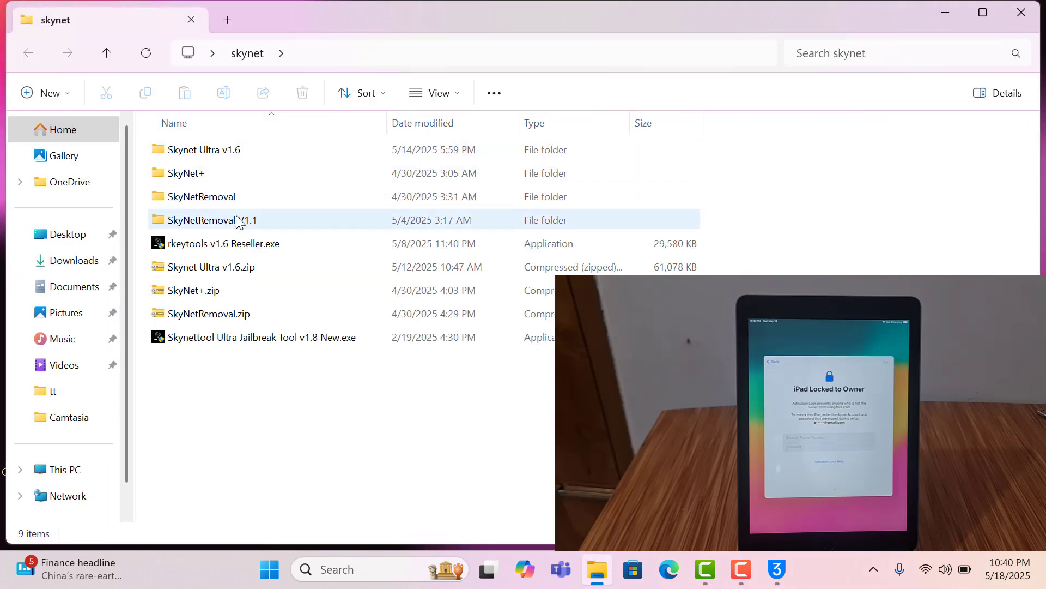
{"action": "double_click", "coordinate": [212, 338]}
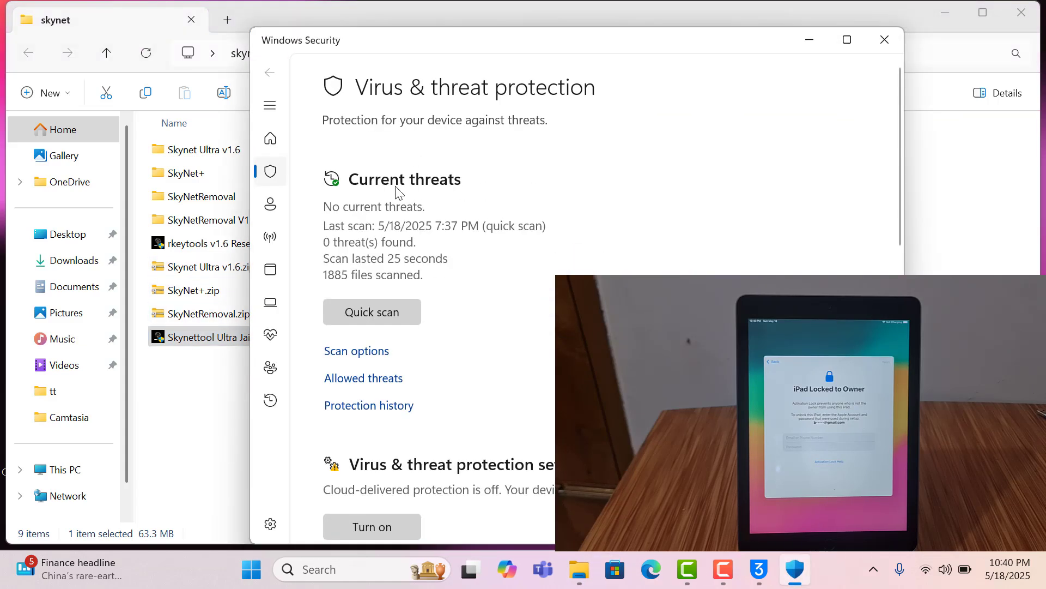
{"action": "scroll", "coordinate": [362, 406], "scroll_direction": "down", "scroll_amount": 2}
{"action": "scroll", "coordinate": [362, 407], "scroll_direction": "down", "scroll_amount": 3}
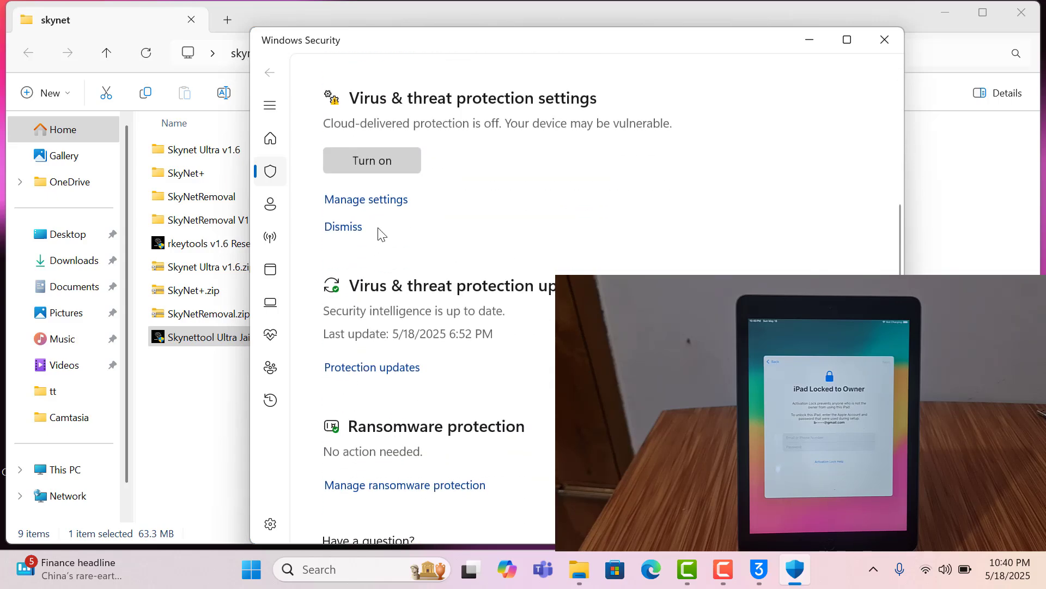
Turn off Real-time protection in Windows Security and close the security window
{"action": "left_click", "coordinate": [392, 201]}
{"action": "left_click", "coordinate": [343, 285]}
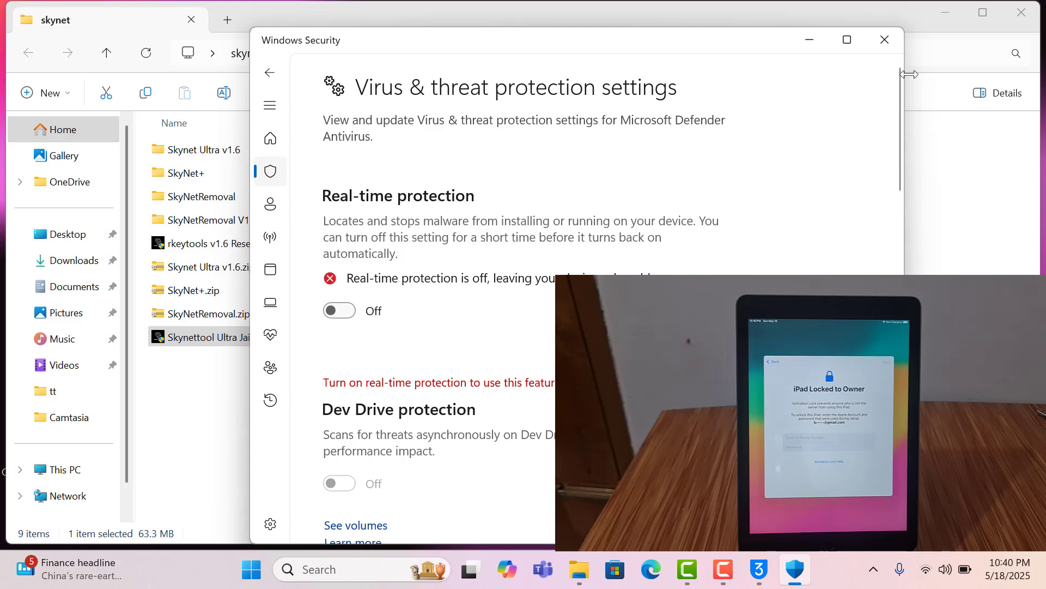
{"action": "left_click", "coordinate": [881, 40]}
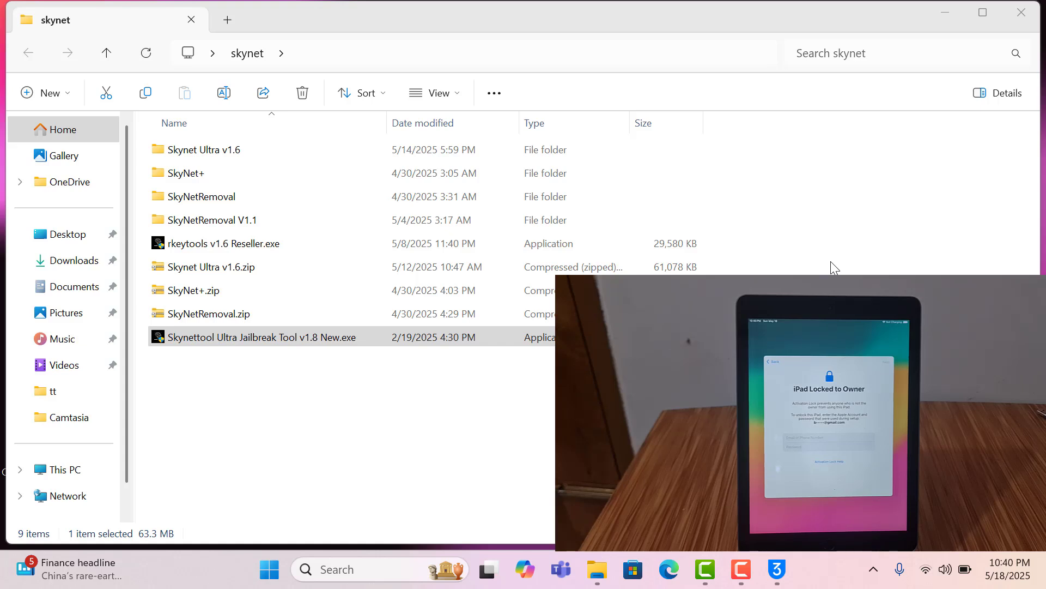
Launch Skynettool Ultra Jailbreak Tool v1.8 and move its window up and left
{"action": "left_click", "coordinate": [250, 356]}
{"action": "double_click", "coordinate": [250, 342]}
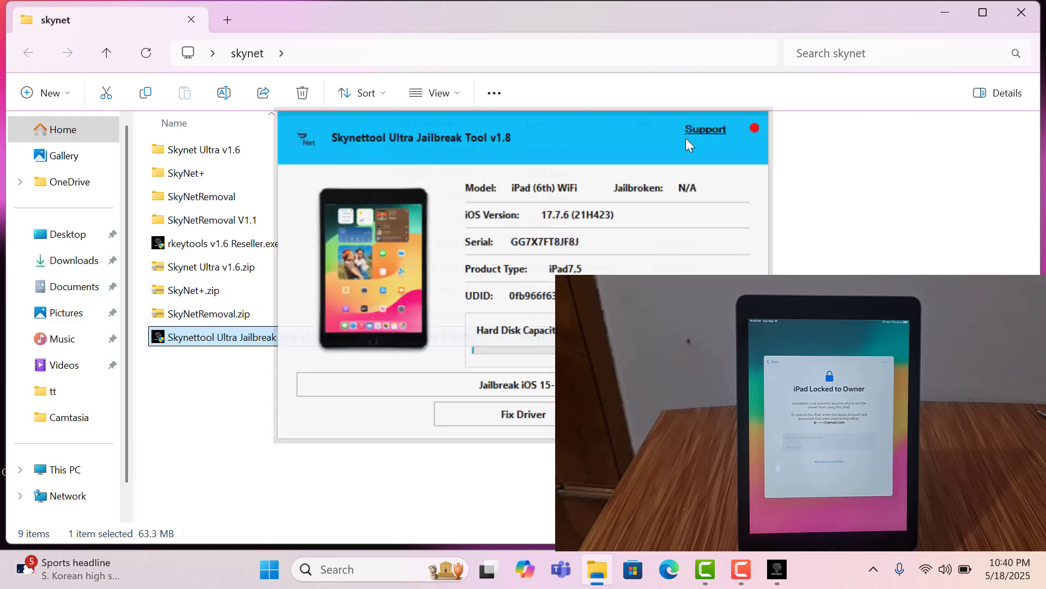
{"action": "left_click_drag", "start_coordinate": [628, 123], "coordinate": [363, 27]}
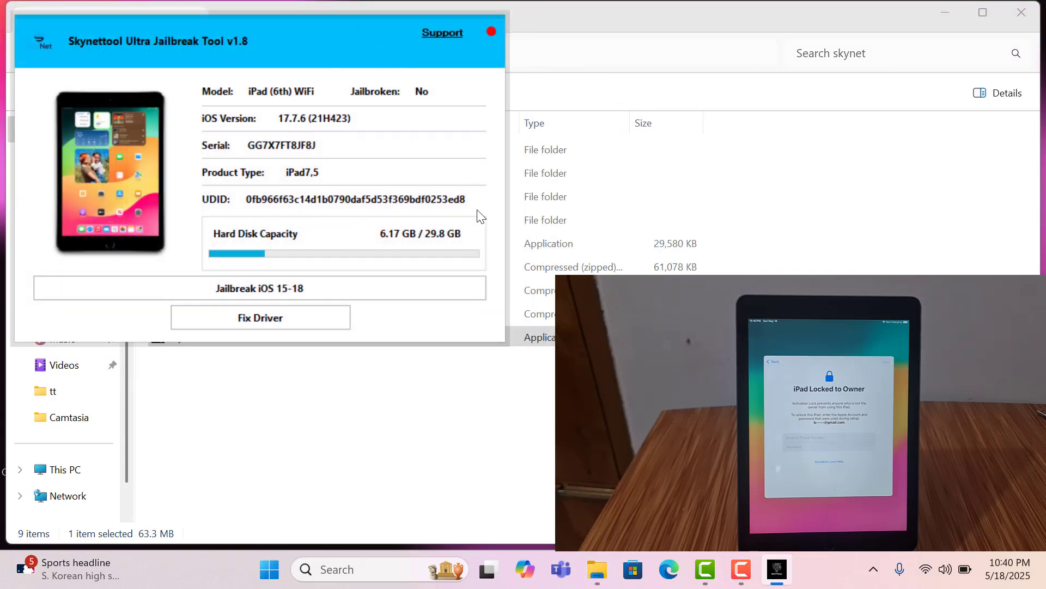
Start the Jailbreak iOS 15-18 run so the DFU-mode instructions appear for the iPad
{"action": "left_click", "coordinate": [546, 327]}
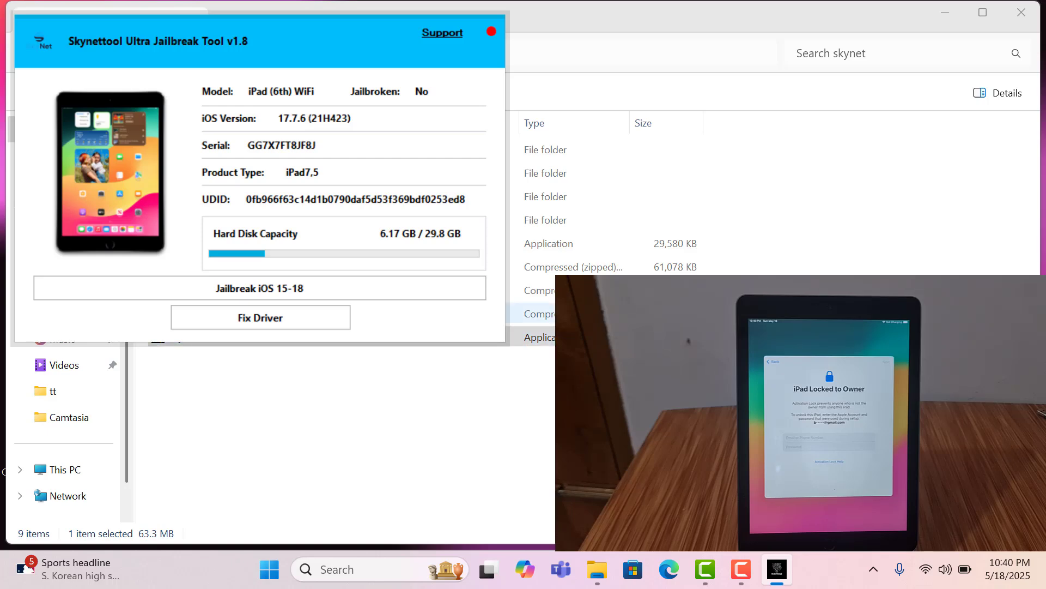
{"action": "left_click", "coordinate": [213, 287]}
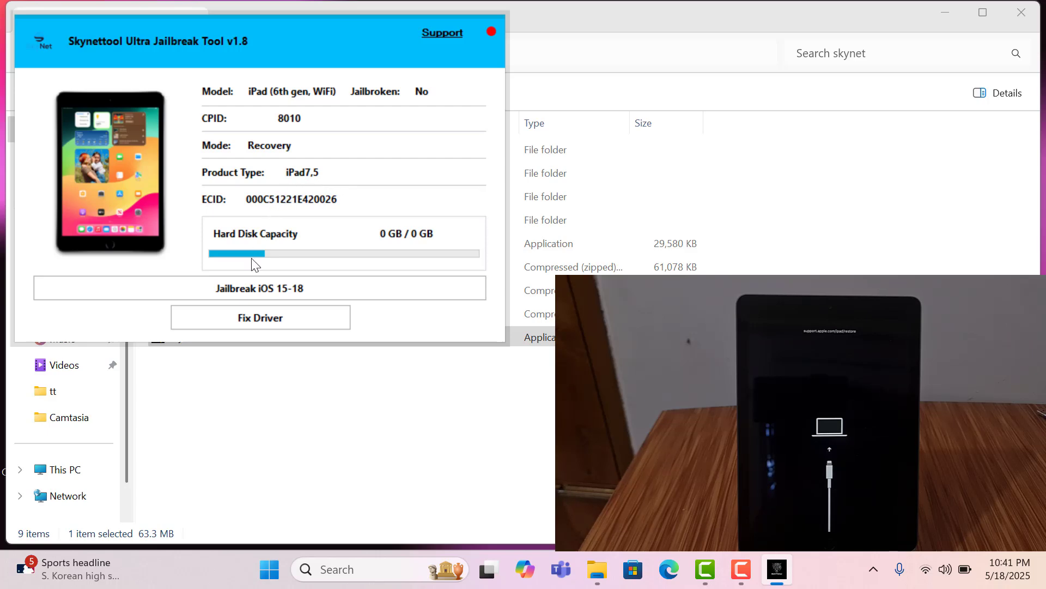
{"action": "left_click", "coordinate": [249, 291]}
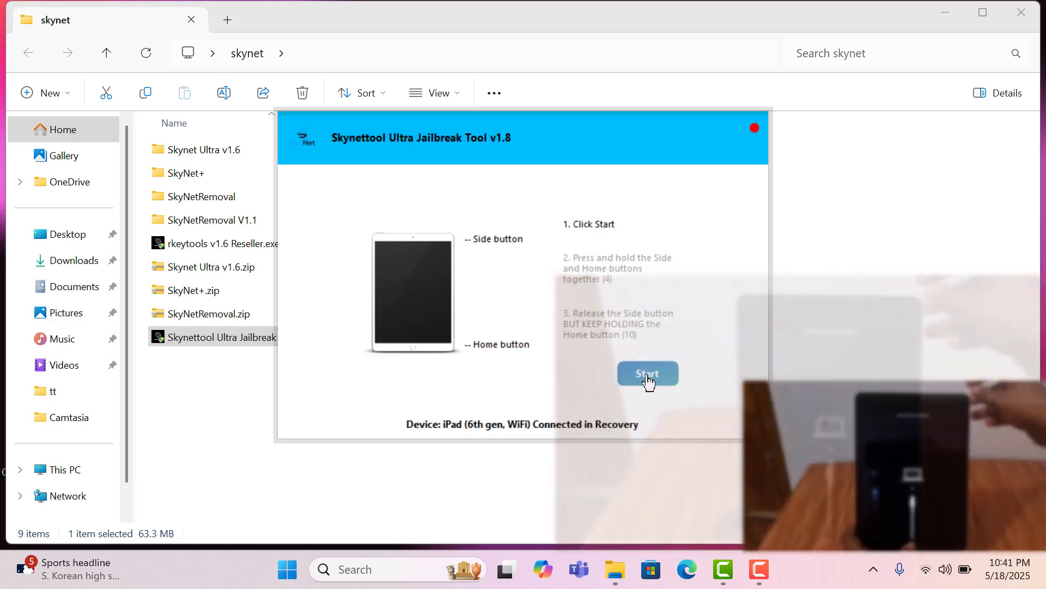
Start the DFU-mode button countdown and let the jailbreak run to completion
{"action": "left_click", "coordinate": [648, 374]}
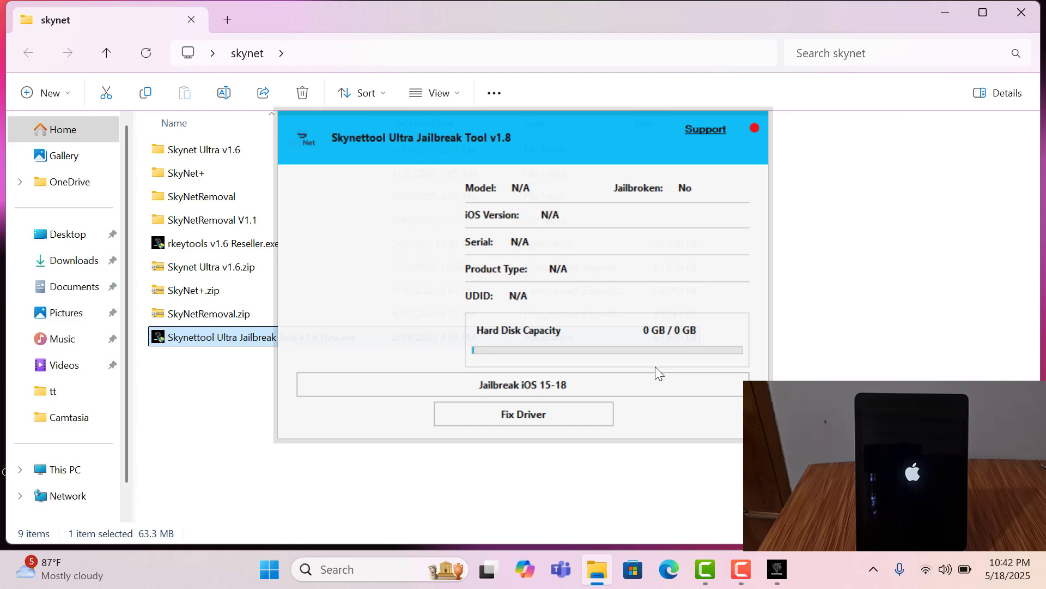
Close the jailbreak tool and relaunch 3uTools from Windows search
{"action": "left_click", "coordinate": [754, 129]}
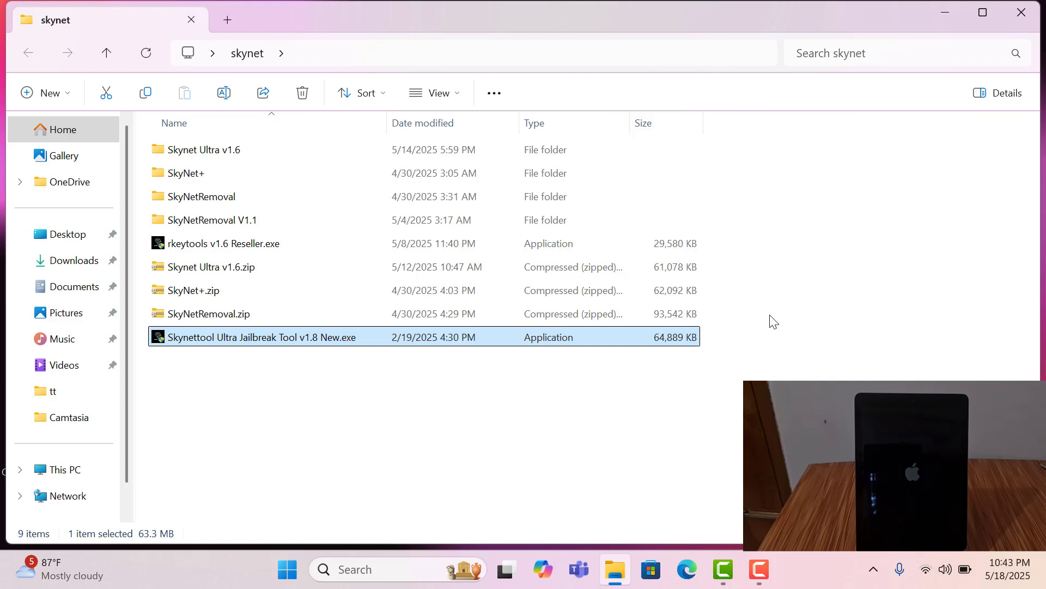
{"action": "left_click", "coordinate": [873, 569]}
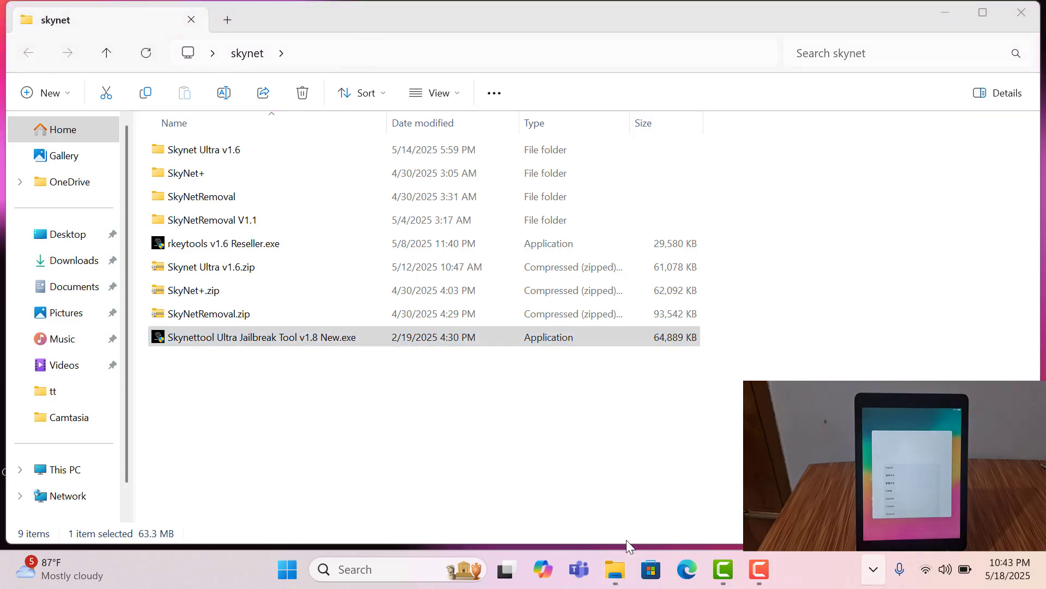
{"action": "left_click", "coordinate": [404, 567]}
{"action": "type", "text": "3"}
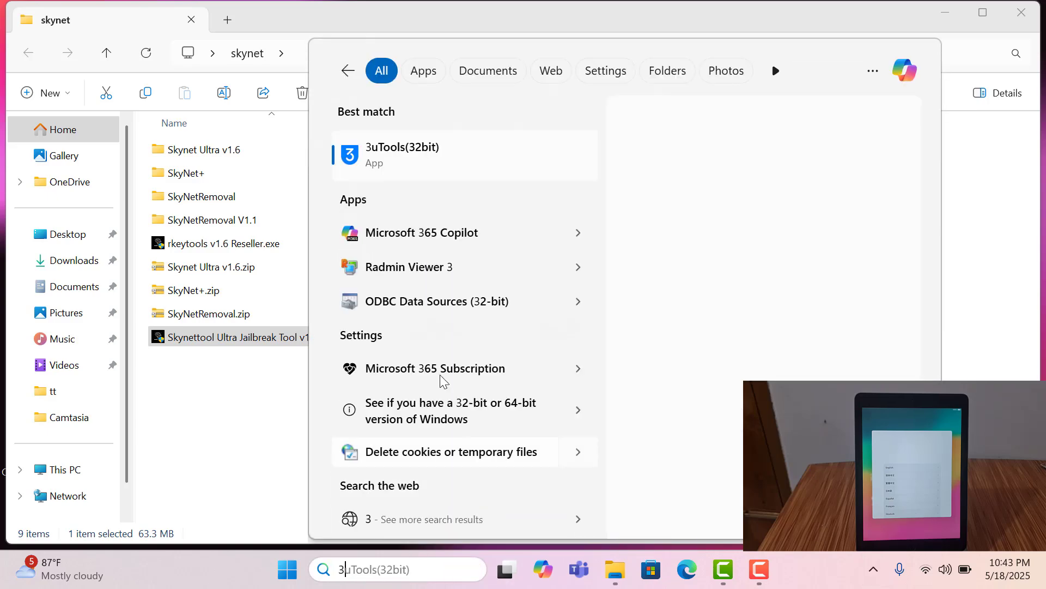
{"action": "left_click", "coordinate": [409, 157]}
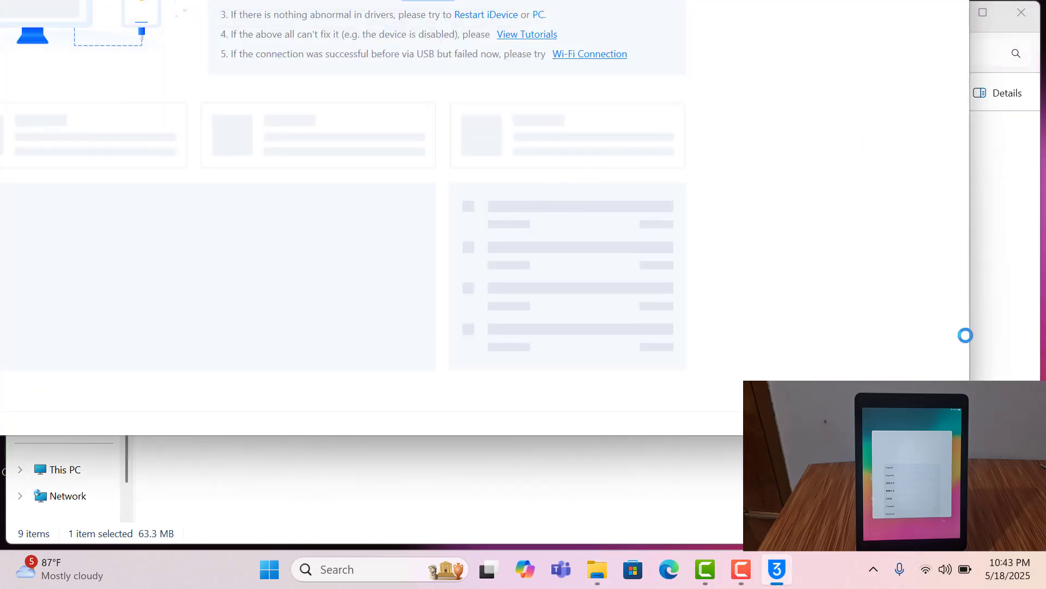
Resize and reposition 3uTools, confirm the iPad shows as jailbroken, then close it
{"action": "left_click_drag", "start_coordinate": [968, 336], "coordinate": [726, 338]}
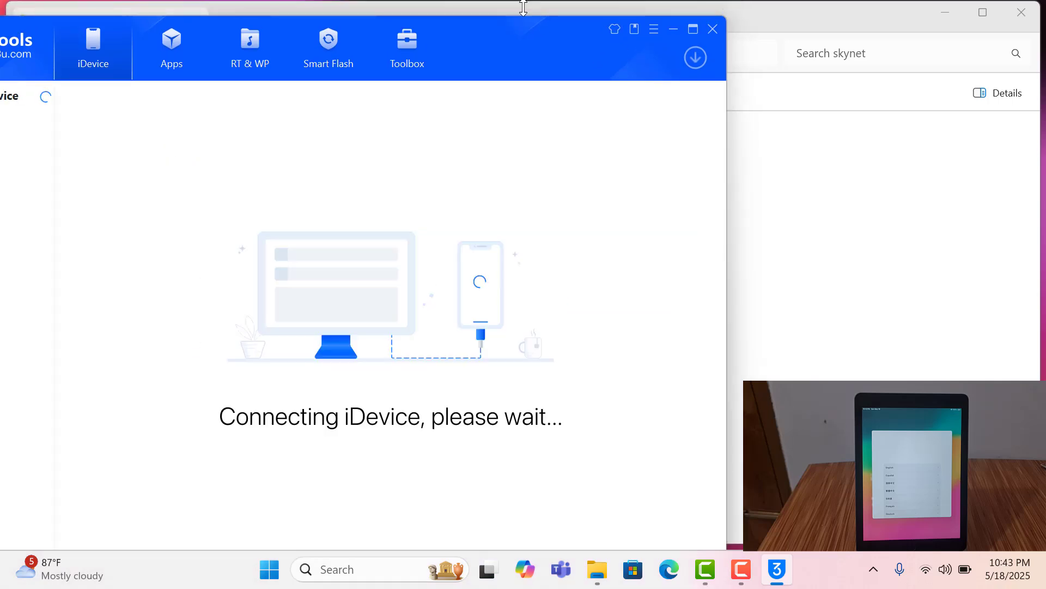
{"action": "left_click_drag", "start_coordinate": [530, 30], "coordinate": [569, 20]}
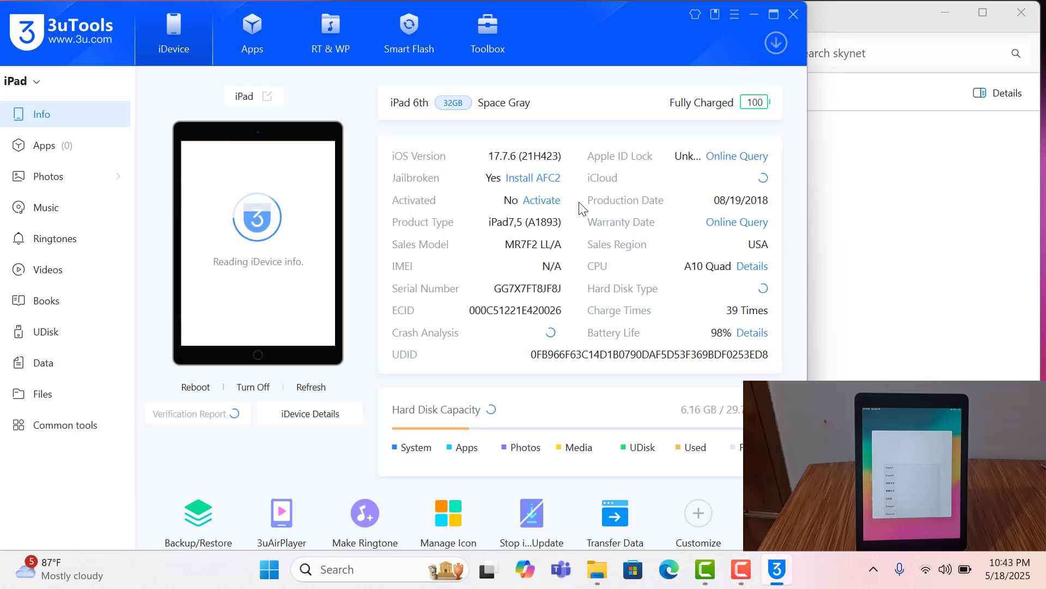
{"action": "left_click", "coordinate": [791, 15]}
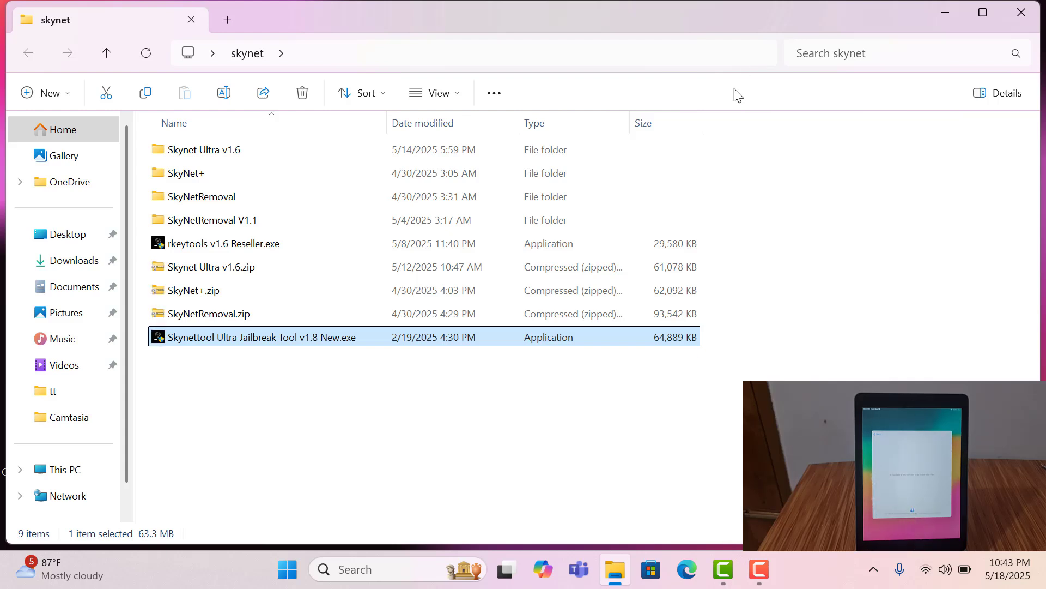
Search Google for bestofunlock.com in Edge and open the site from the results
{"action": "left_click", "coordinate": [692, 567]}
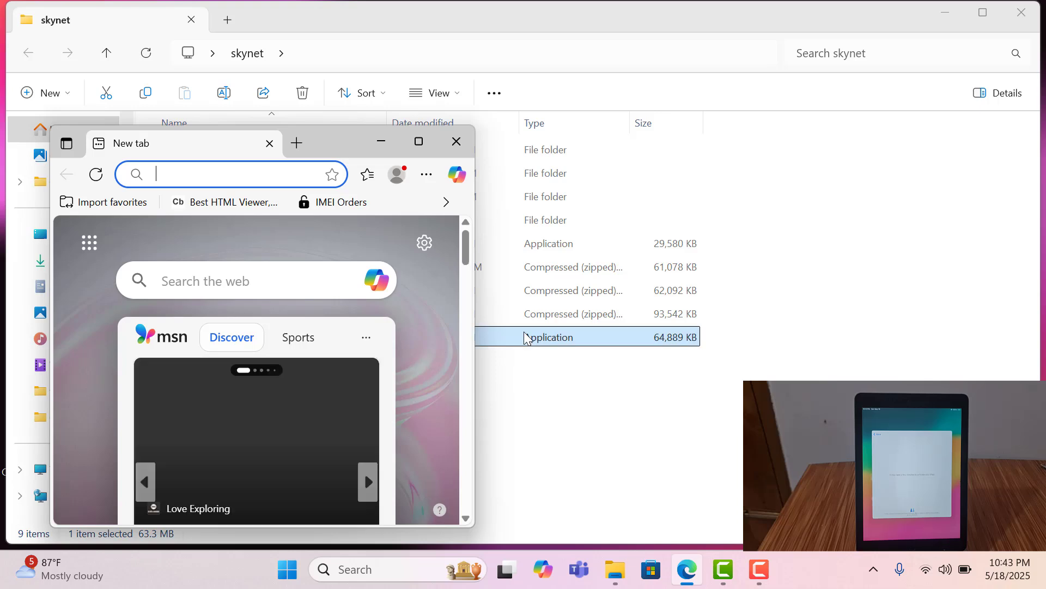
{"action": "type", "text": "goo"}
{"action": "key", "text": "Return"}
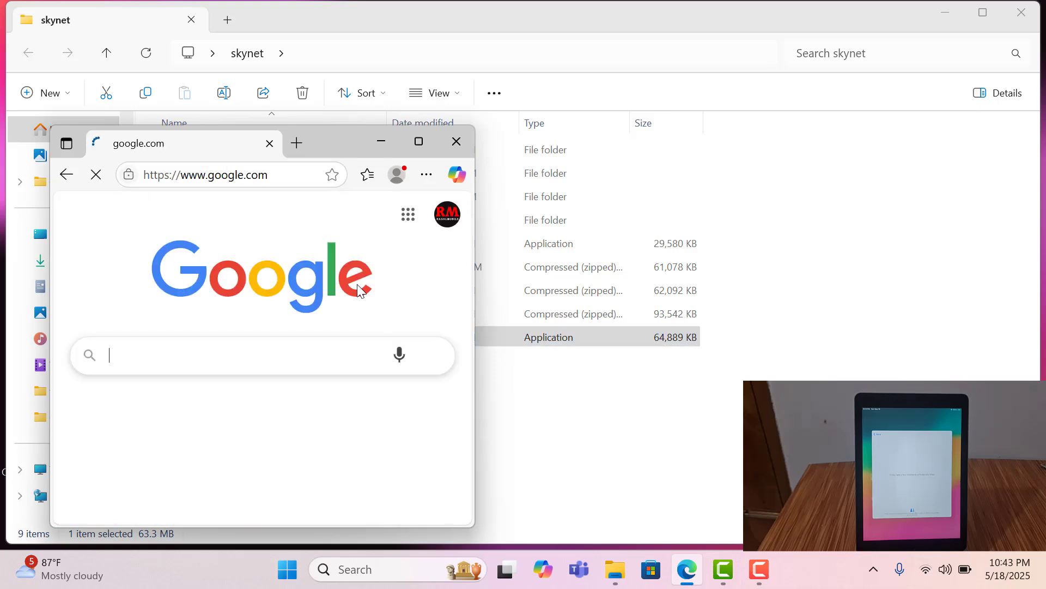
{"action": "type", "text": "best"}
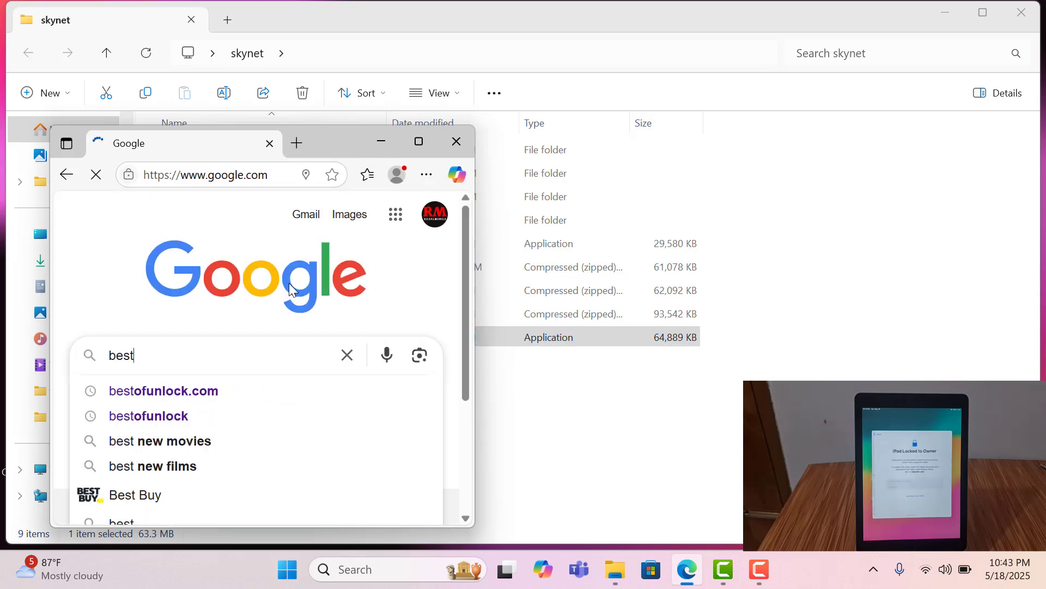
{"action": "key", "text": "Down"}
{"action": "key", "text": "Return"}
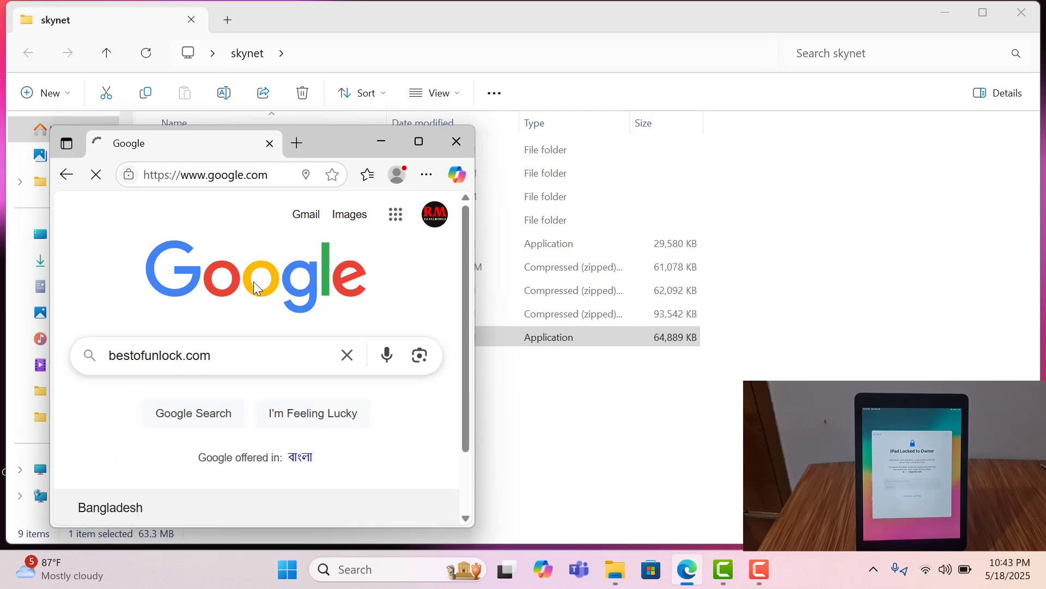
{"action": "left_click", "coordinate": [166, 432]}
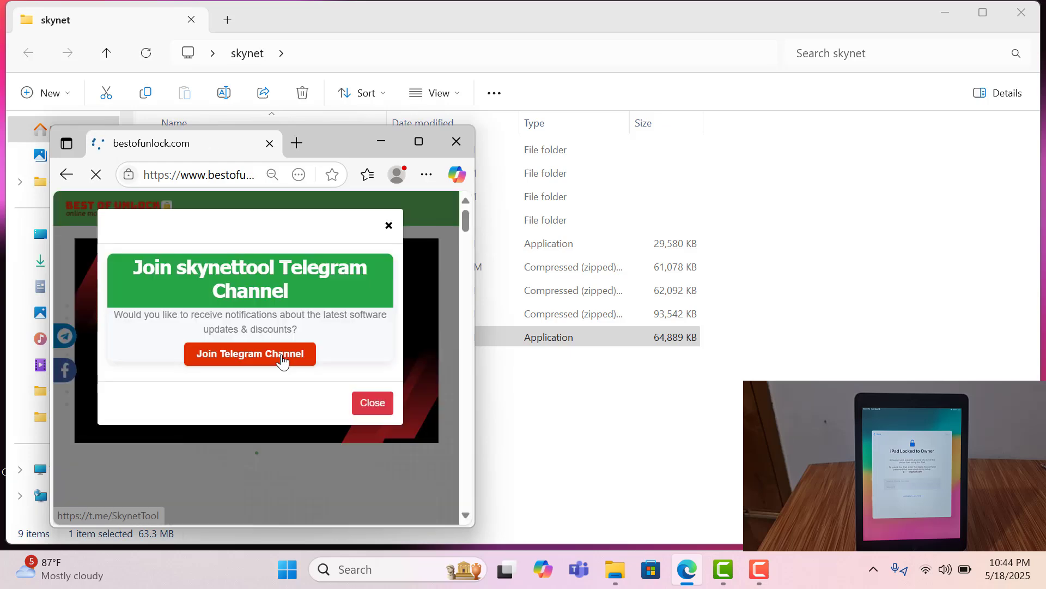
Maximize the browser and dismiss the Telegram channel popup
{"action": "left_click", "coordinate": [419, 142]}
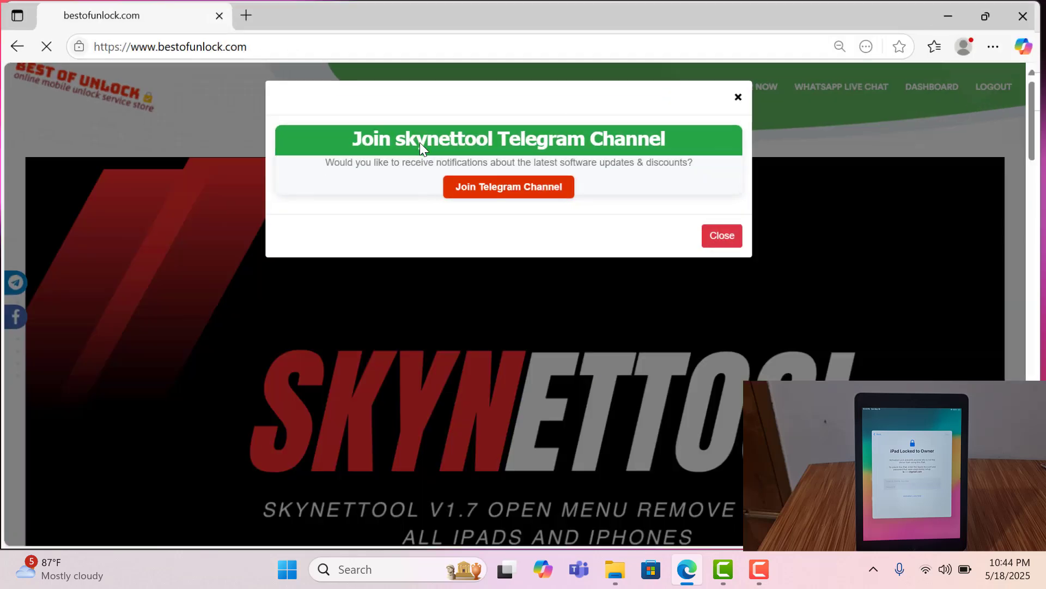
{"action": "left_click", "coordinate": [720, 237]}
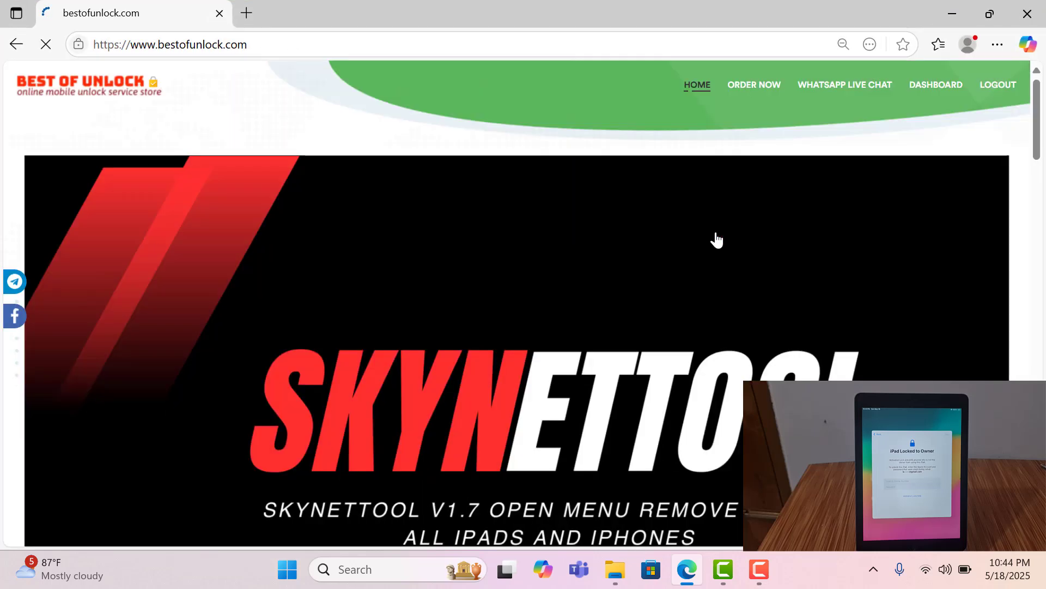
From the dashboard open IMEI Services and filter the service group to rKeyTools v1.4
{"action": "left_click", "coordinate": [938, 95]}
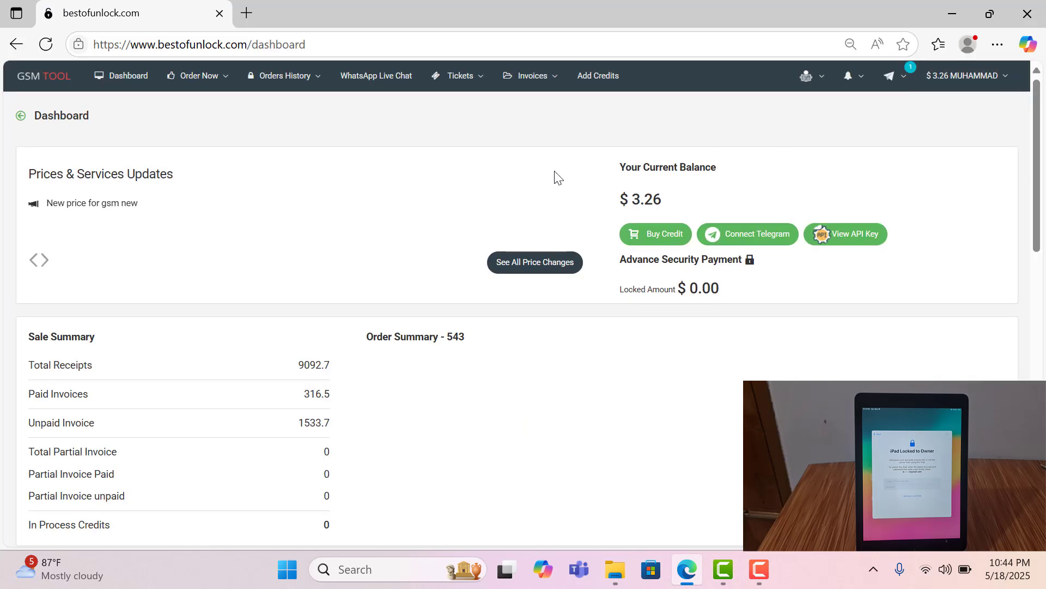
{"action": "mouse_move", "coordinate": [194, 75]}
{"action": "left_click", "coordinate": [209, 112]}
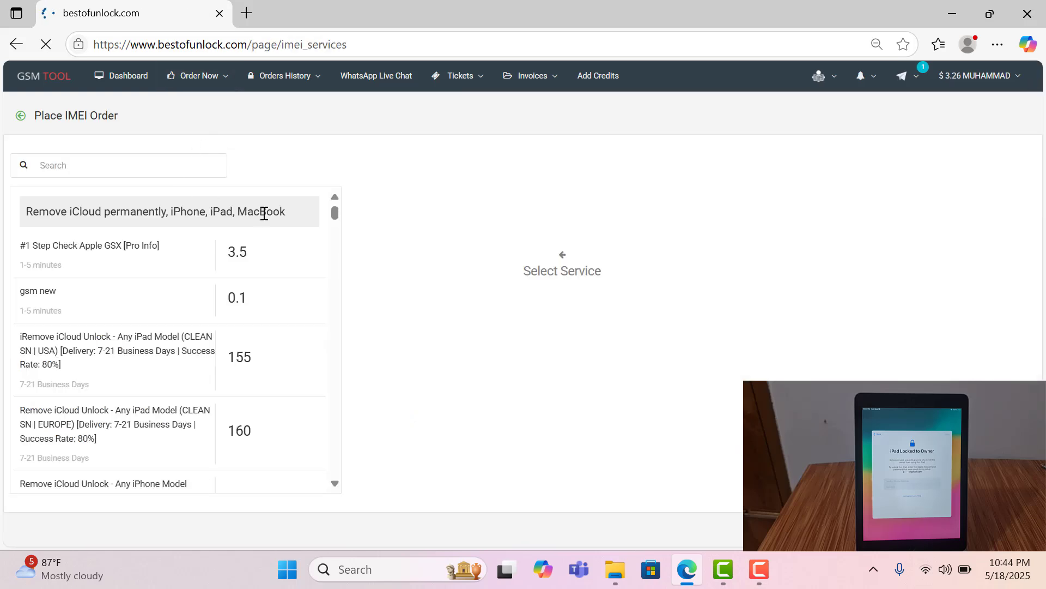
{"action": "scroll", "coordinate": [258, 236], "scroll_direction": "down", "scroll_amount": 2}
{"action": "scroll", "coordinate": [258, 236], "scroll_direction": "down", "scroll_amount": 2}
{"action": "left_click", "coordinate": [292, 178]}
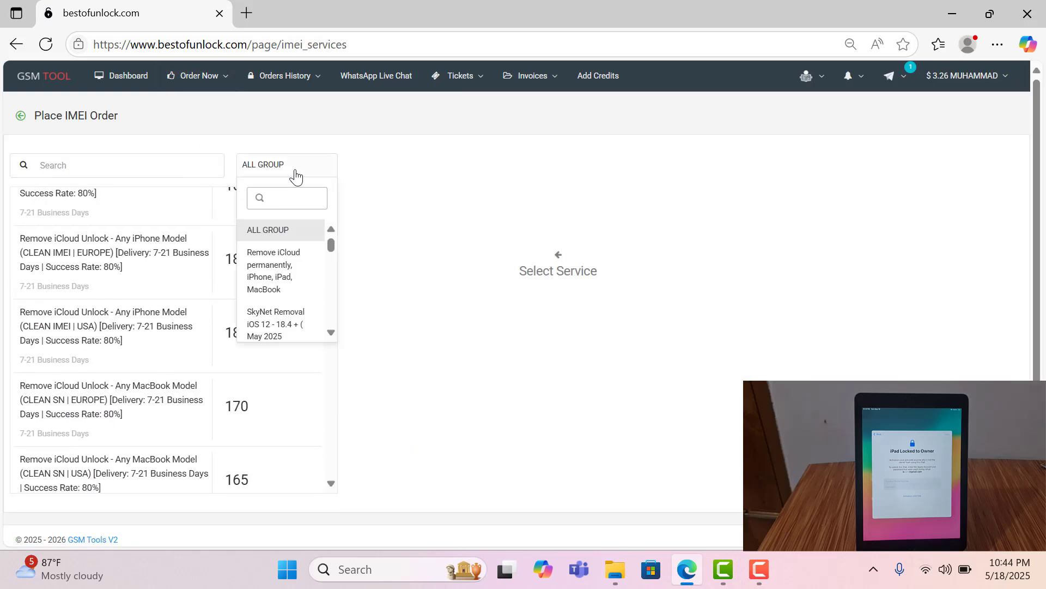
{"action": "type", "text": "rkey"}
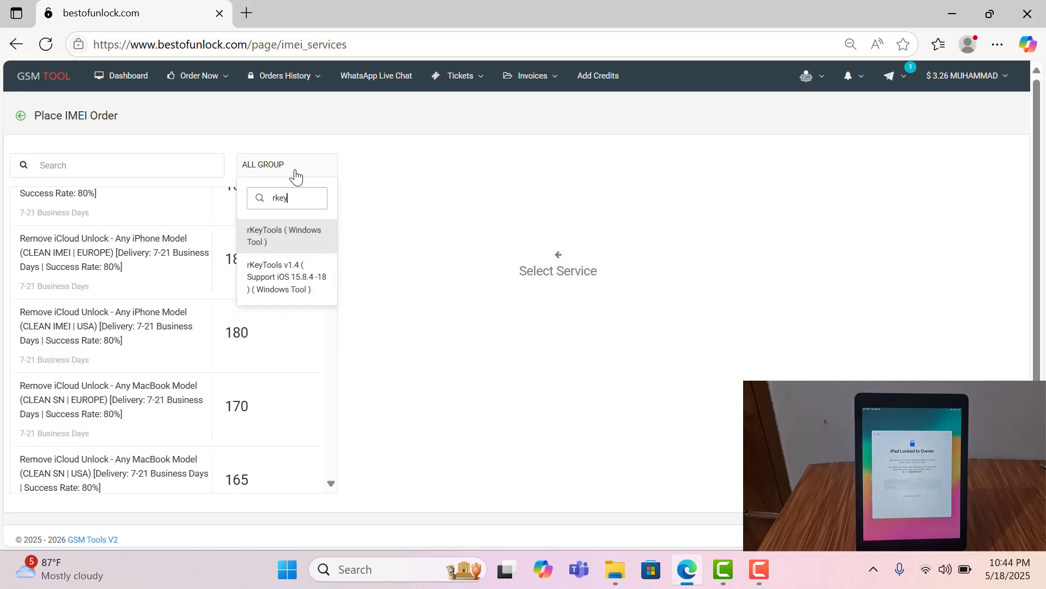
{"action": "left_click", "coordinate": [292, 237]}
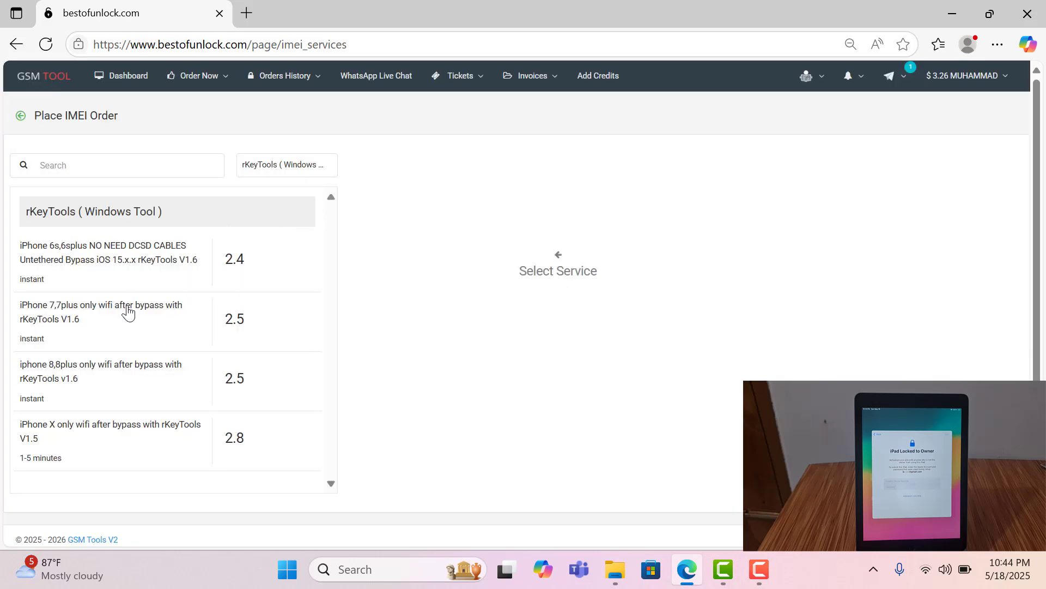
{"action": "scroll", "coordinate": [145, 382], "scroll_direction": "down", "scroll_amount": 1}
{"action": "left_click", "coordinate": [284, 161]}
{"action": "scroll", "coordinate": [276, 264], "scroll_direction": "down", "scroll_amount": 2}
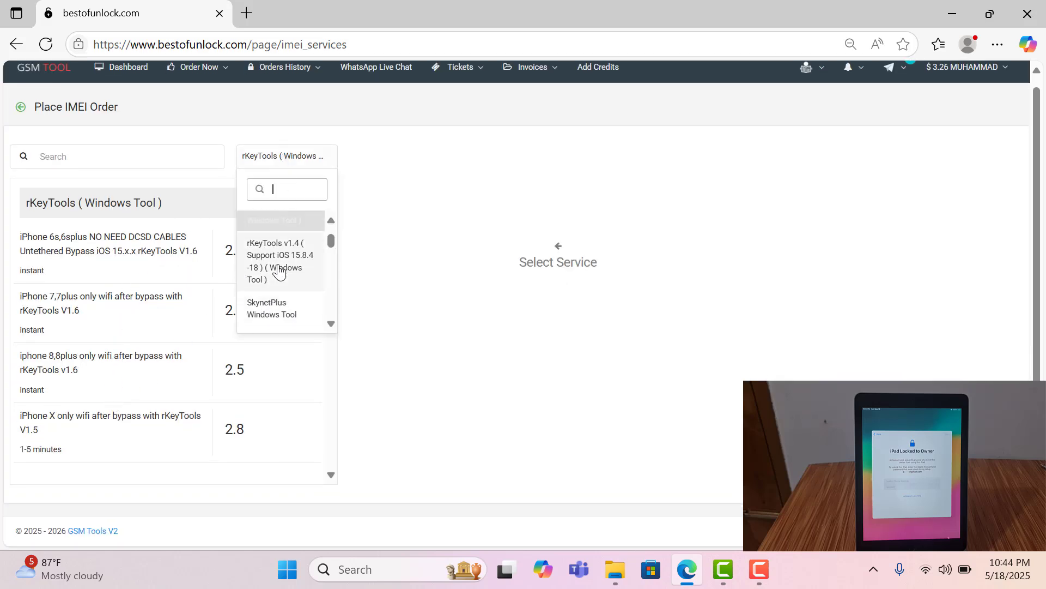
{"action": "left_click", "coordinate": [289, 277]}
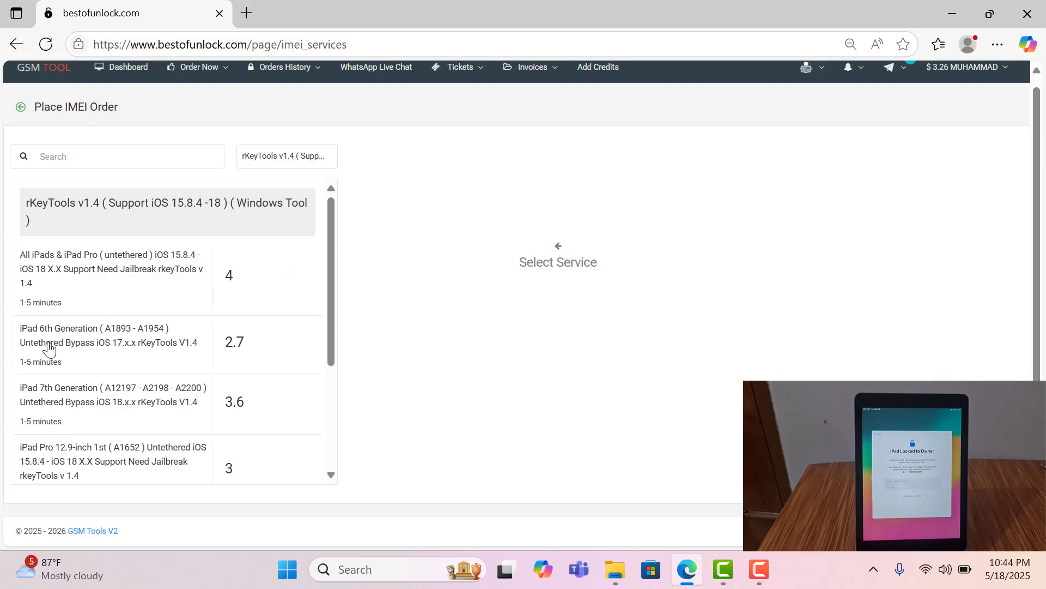
Choose the iPad 6th Generation iOS 17 bypass service and copy the serial from 3uTools
{"action": "left_click", "coordinate": [109, 338]}
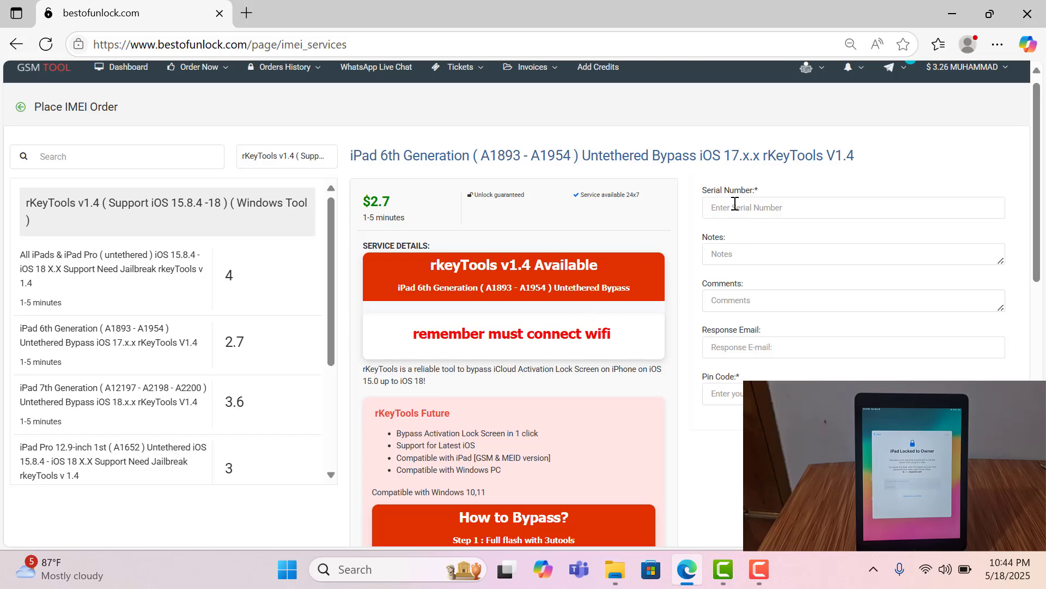
{"action": "left_click", "coordinate": [734, 206]}
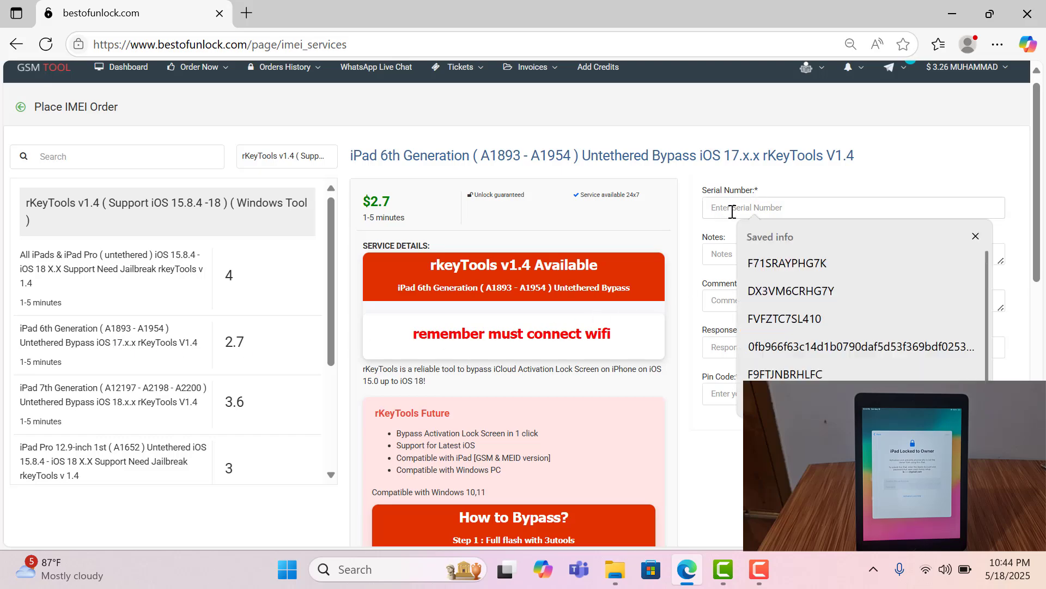
{"action": "left_click", "coordinate": [874, 569]}
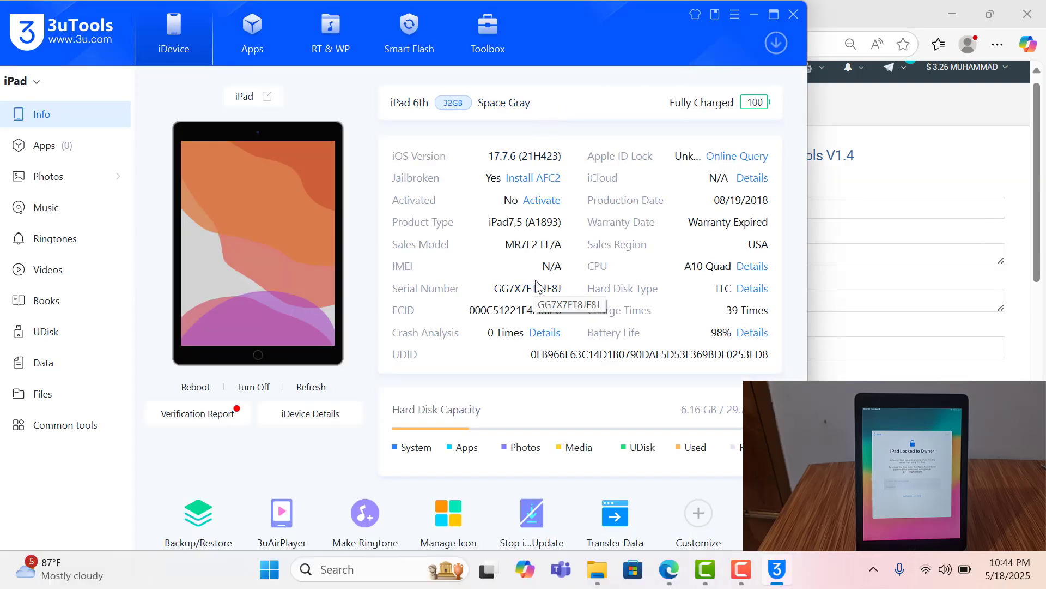
{"action": "left_click", "coordinate": [536, 284]}
{"action": "left_click", "coordinate": [863, 253]}
{"action": "left_click", "coordinate": [833, 211]}
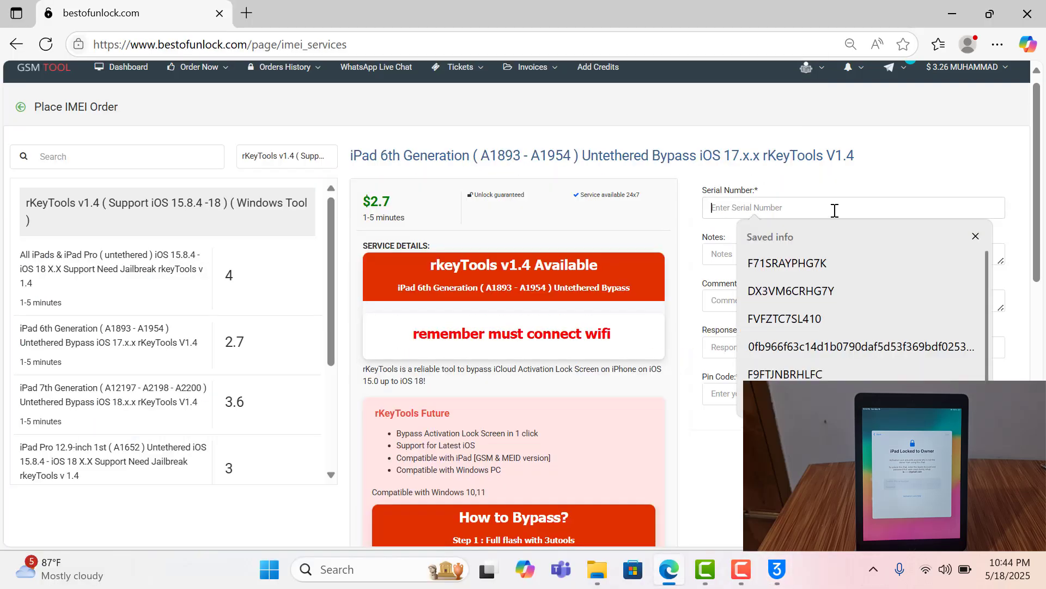
{"action": "right_click", "coordinate": [834, 210]}
{"action": "left_click", "coordinate": [864, 366]}
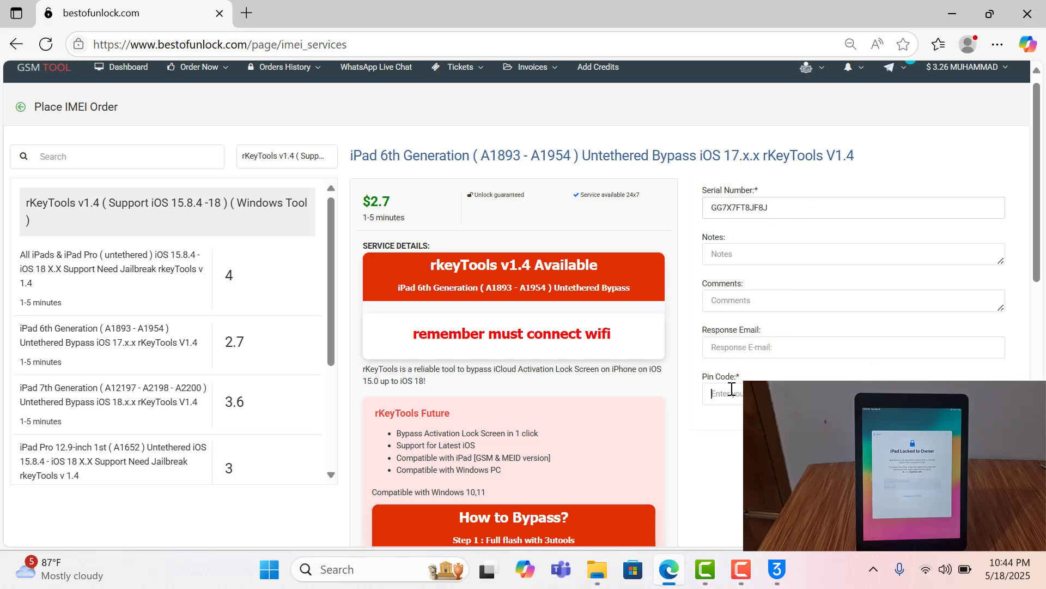
{"action": "left_click", "coordinate": [723, 399]}
{"action": "type", "text": "5656"}
{"action": "scroll", "coordinate": [911, 233], "scroll_direction": "down", "scroll_amount": 10}
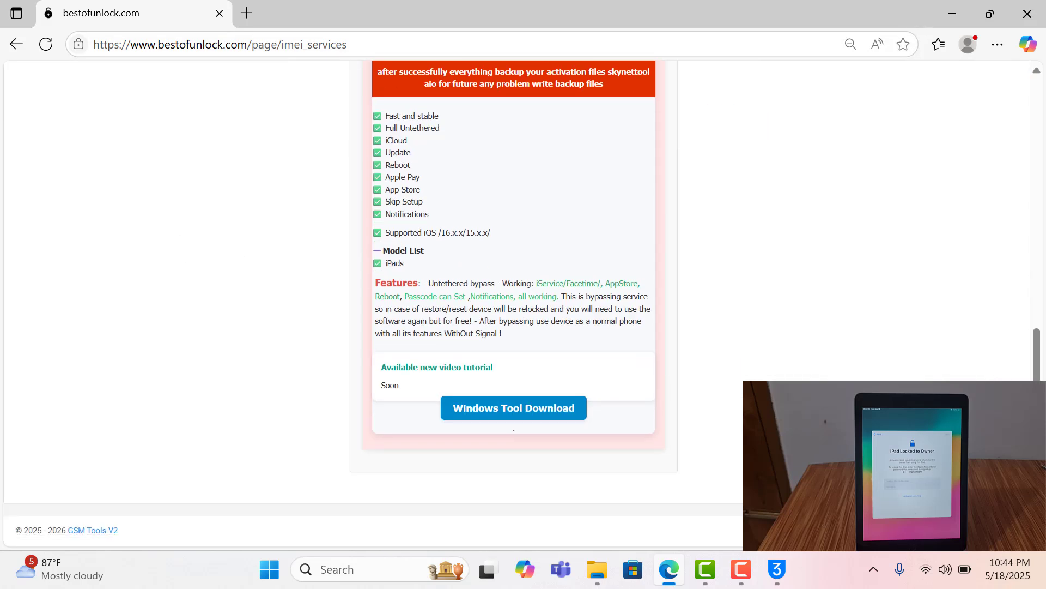
Minimize the browser and 3uTools, then launch rkeytools v1.6 Reseller.exe from the skynet folder
{"action": "left_click", "coordinate": [952, 13]}
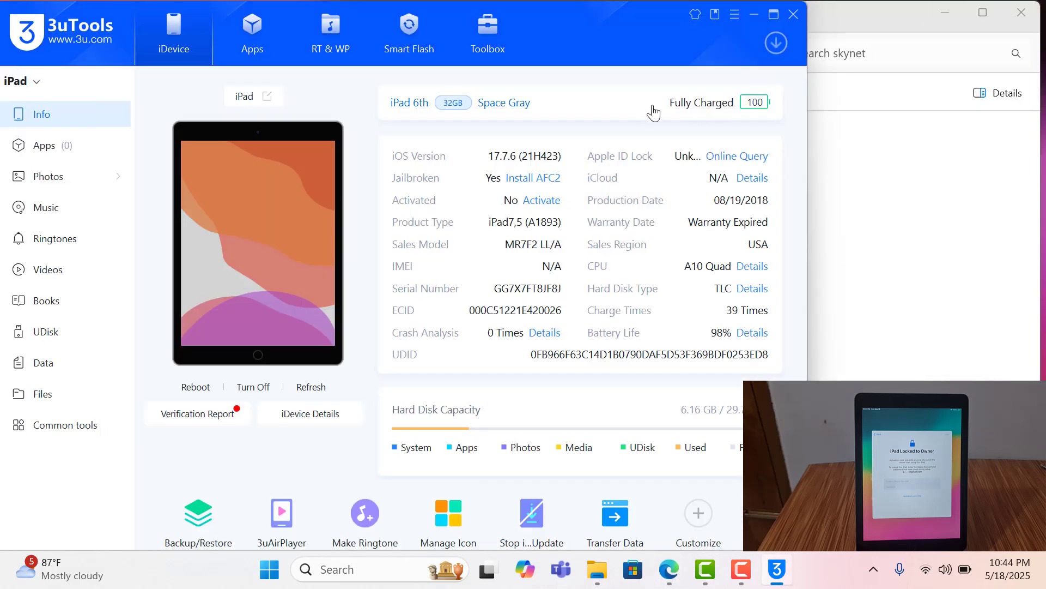
{"action": "left_click", "coordinate": [750, 15]}
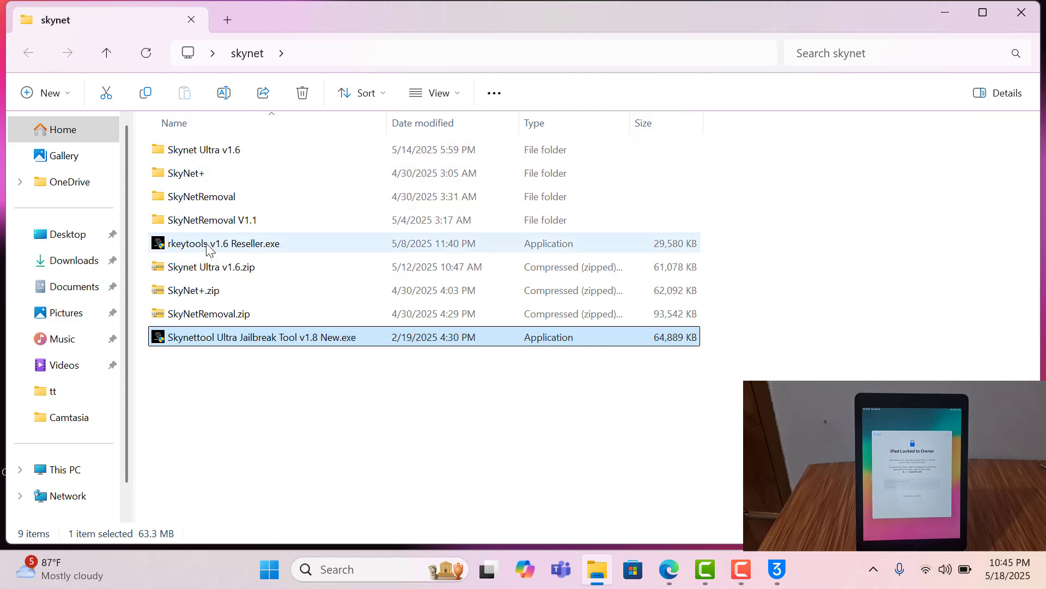
{"action": "double_click", "coordinate": [266, 246]}
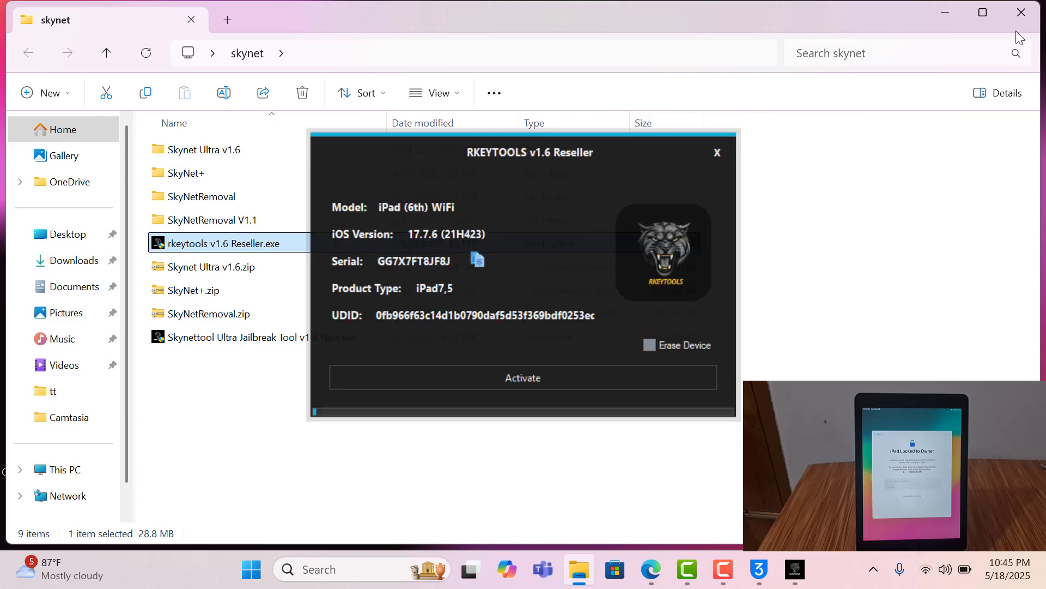
Close the skynet folder and move the rKeyTools window to the top-left for the activation run
{"action": "left_click", "coordinate": [1020, 13]}
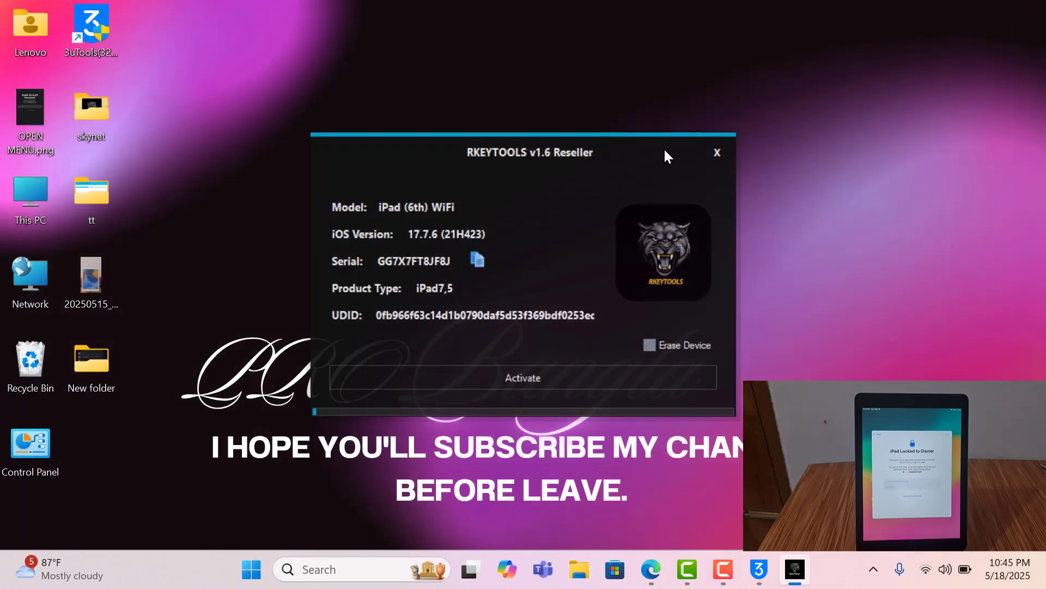
{"action": "left_click_drag", "start_coordinate": [668, 152], "coordinate": [365, 27]}
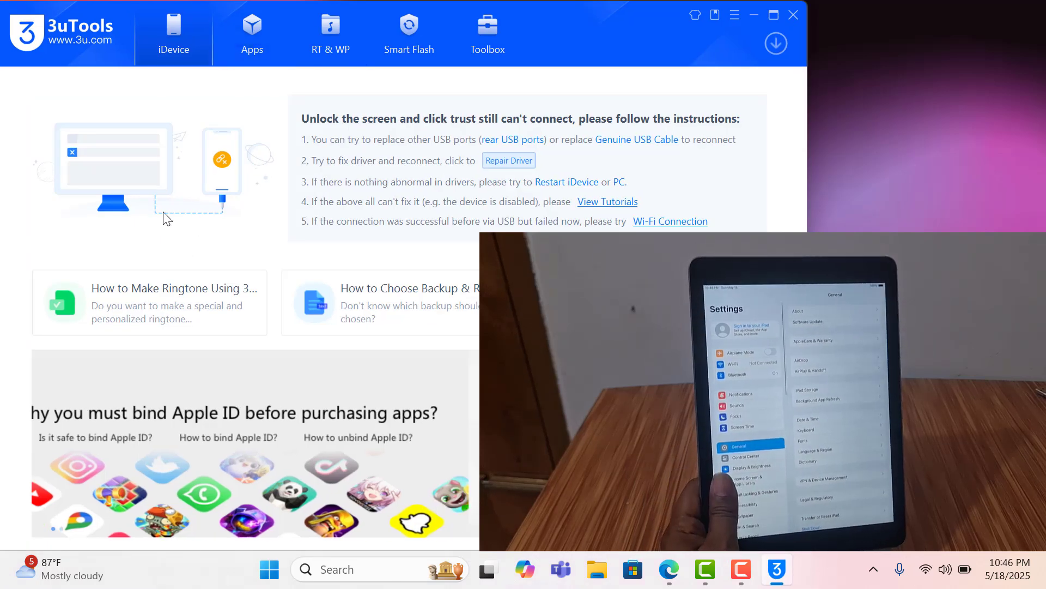
Reload the iPad 6th info page, confirming Activated Yes, Jailbroken No and Apple ID Lock Off
{"action": "left_click", "coordinate": [170, 45]}
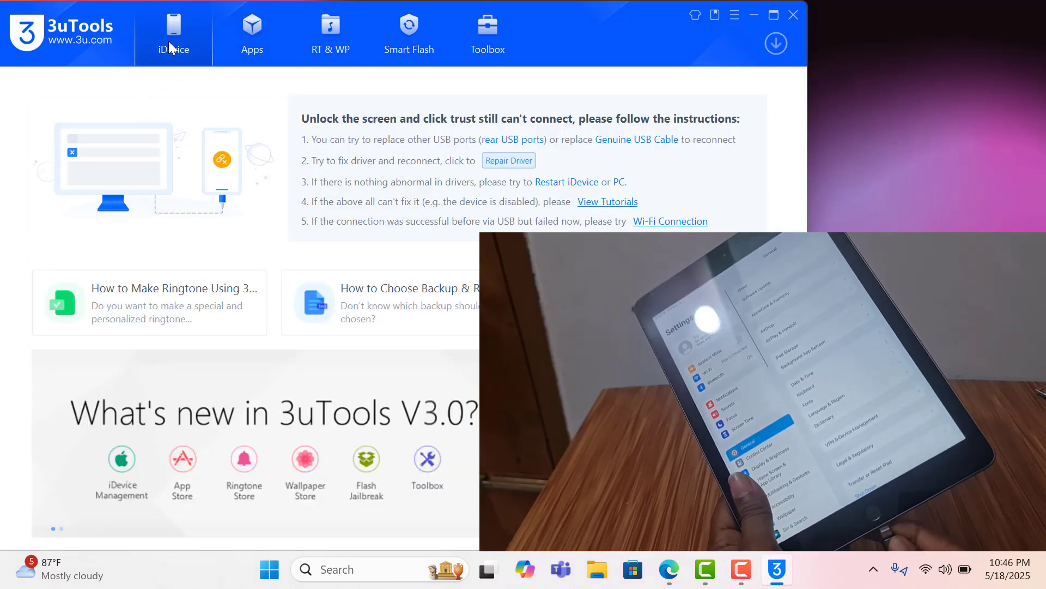